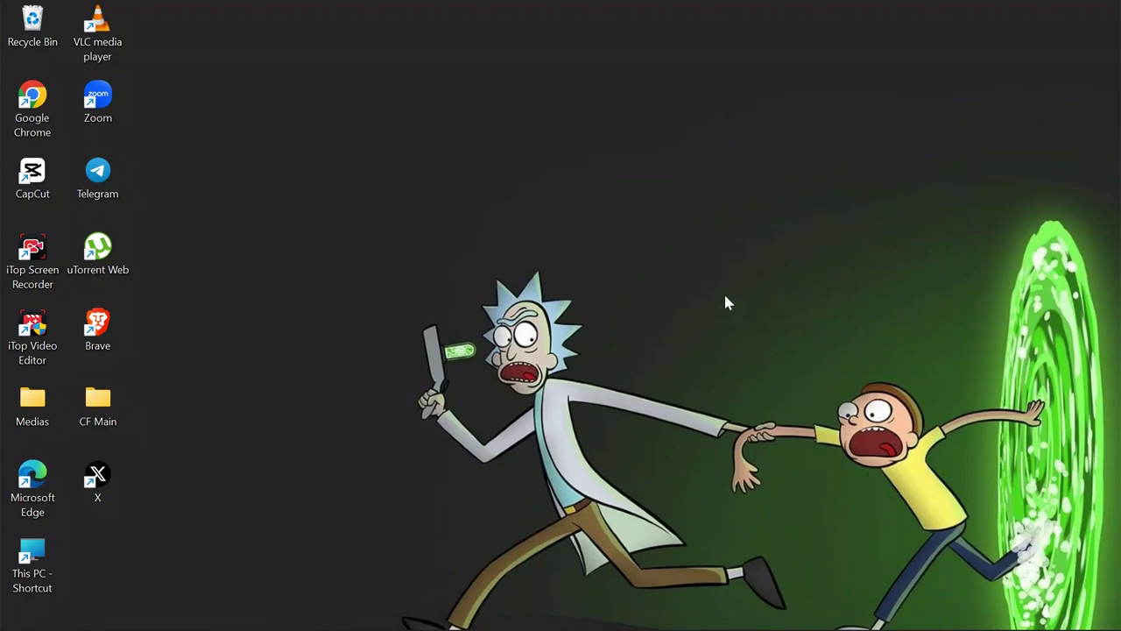
- Launch the X app from its desktop shortcut and wait for the home feed to load
{"action": "double_click", "coordinate": [91, 482]}
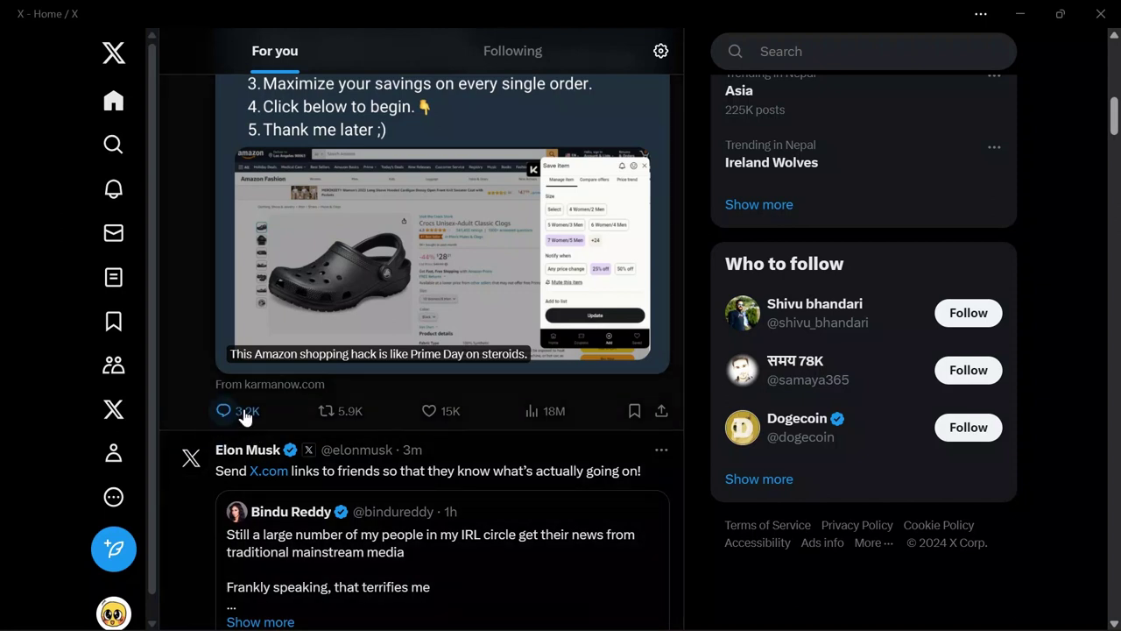
{"action": "scroll", "coordinate": [253, 419], "scroll_direction": "down", "scroll_amount": 2}
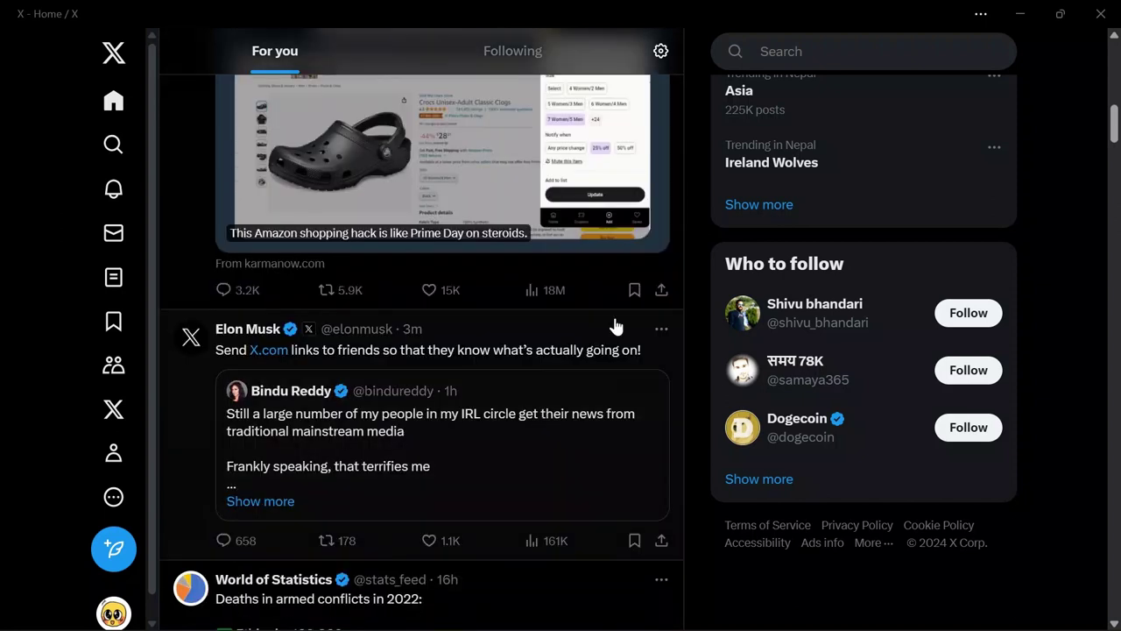
- Close the X window to return to the Windows desktop
{"action": "left_click", "coordinate": [1102, 13]}
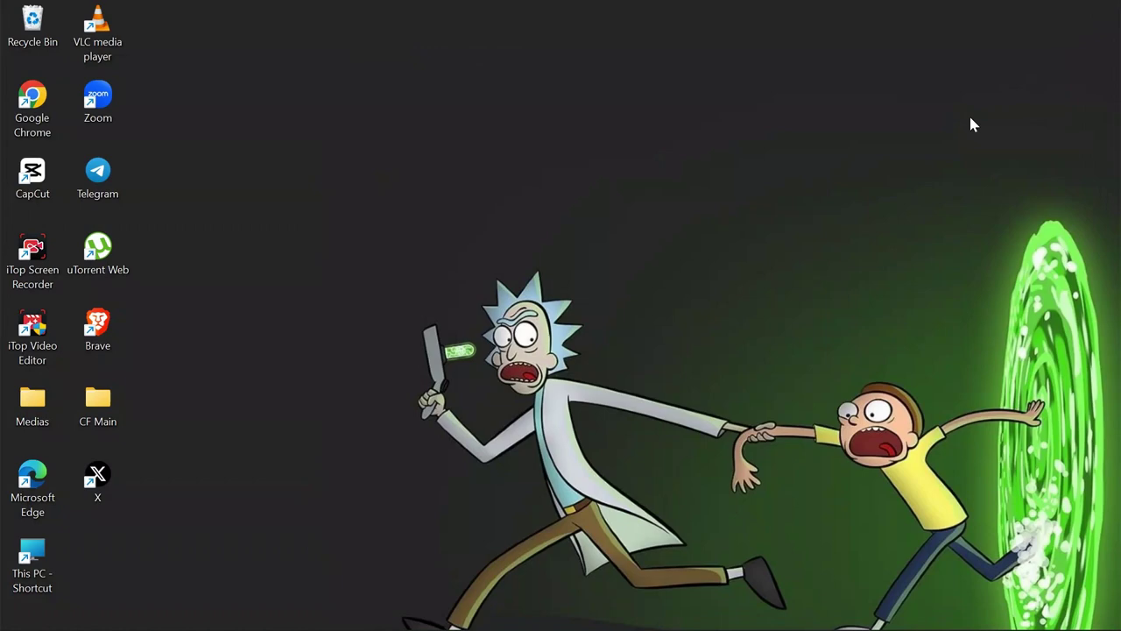